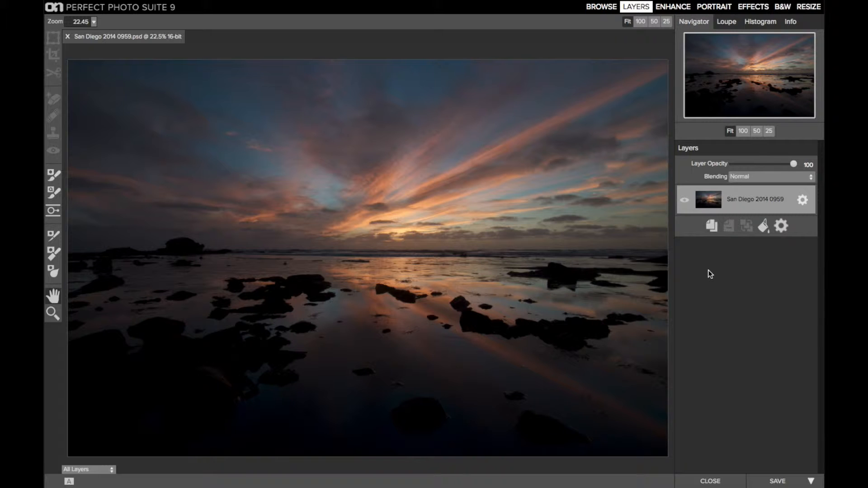
# Open the photo in Enhance, show the browser panel, and apply the onOne - HDR Look preset
pyautogui.click(677, 10)
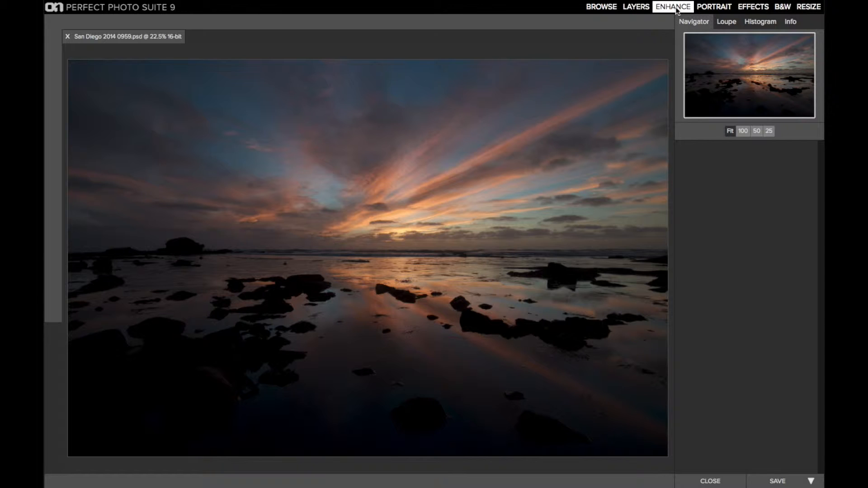
pyautogui.moveTo(353, 2)
pyautogui.click(282, 6)
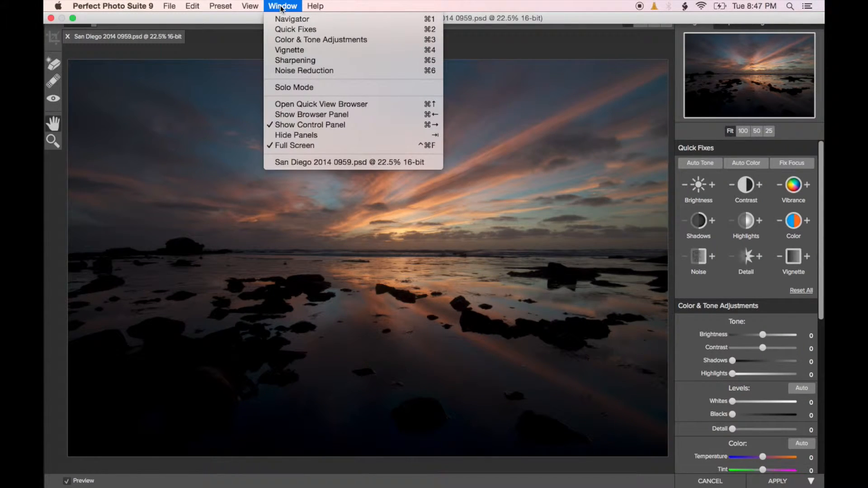
pyautogui.click(372, 113)
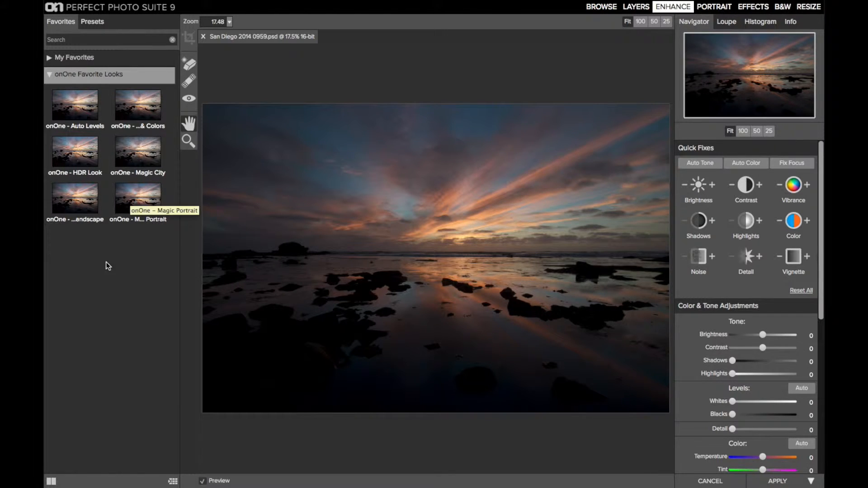
pyautogui.click(82, 153)
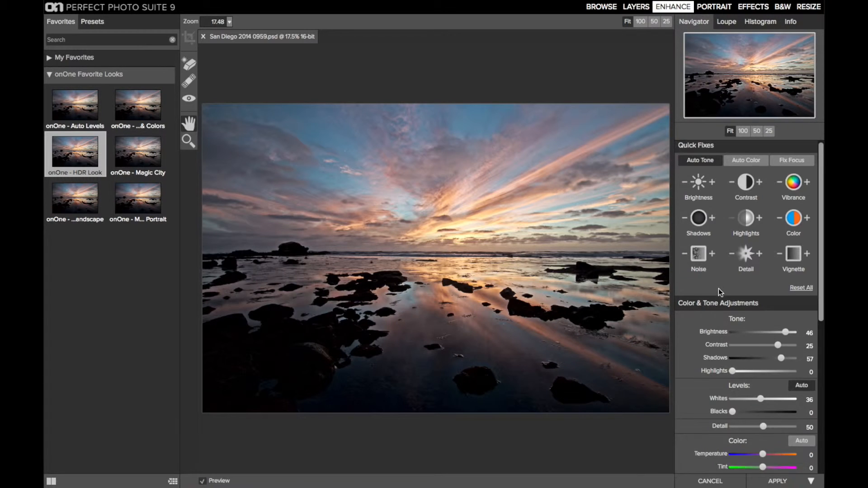
# Turn off the preset's Sharpening and Vignette adjustments
pyautogui.scroll(-4, 717, 288)
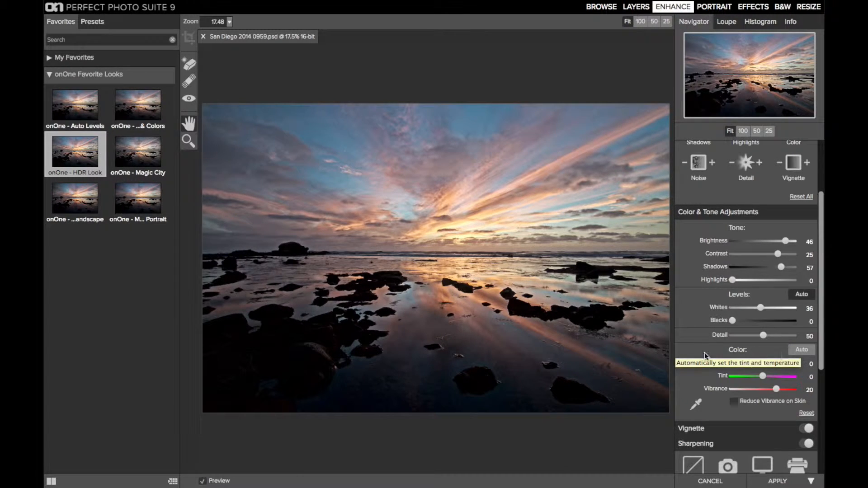
pyautogui.scroll(-3, 694, 352)
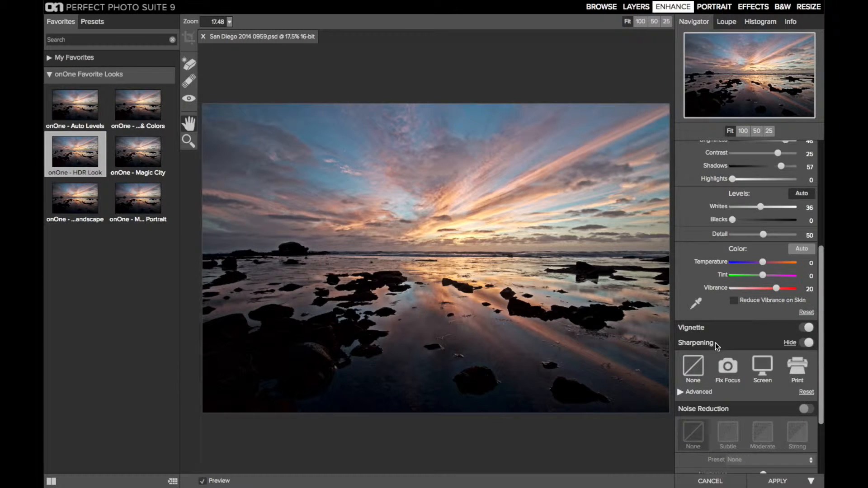
pyautogui.scroll(-1, 716, 342)
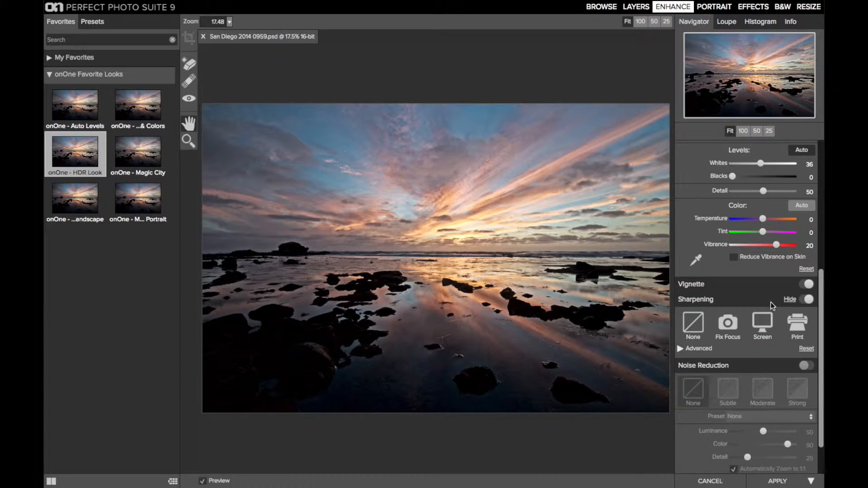
pyautogui.click(803, 300)
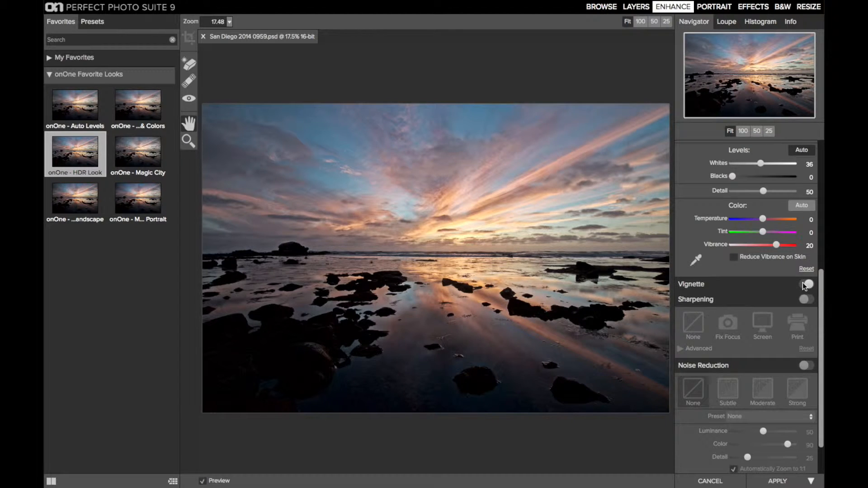
pyautogui.click(804, 286)
# Reduce Detail to 20 and set the color temperature and tint automatically
pyautogui.scroll(5, 803, 285)
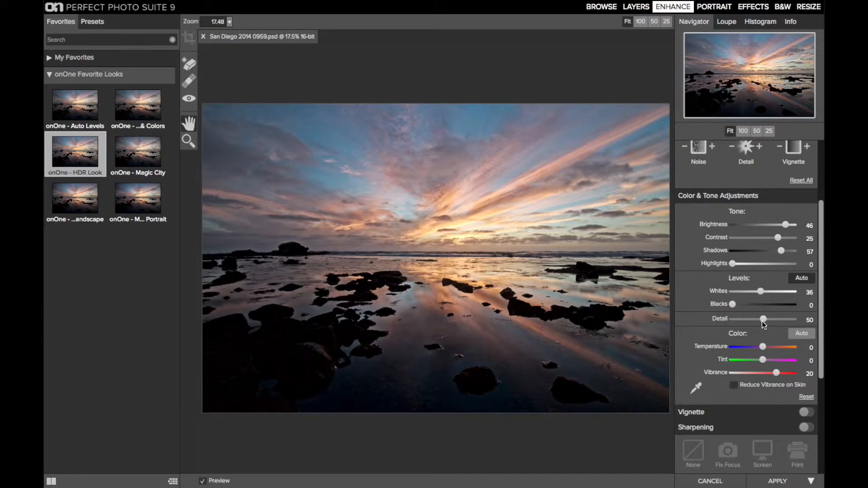
pyautogui.moveTo(763, 320); pyautogui.dragTo(746, 321)
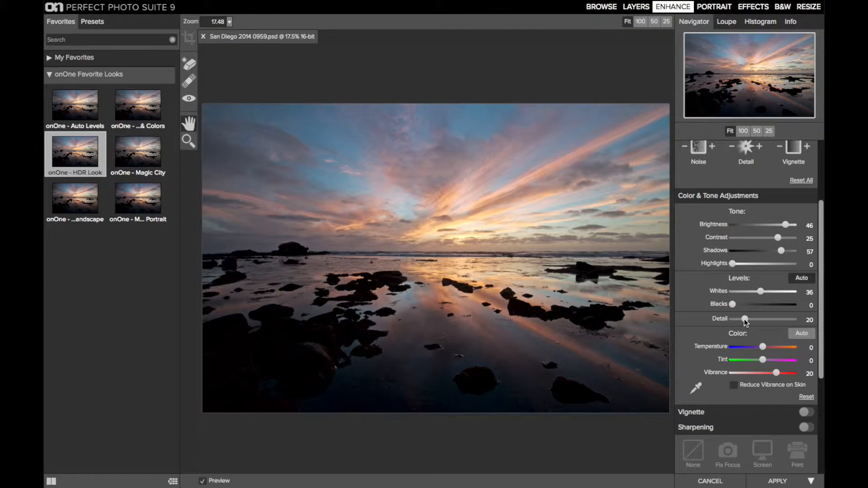
pyautogui.scroll(-3, 744, 319)
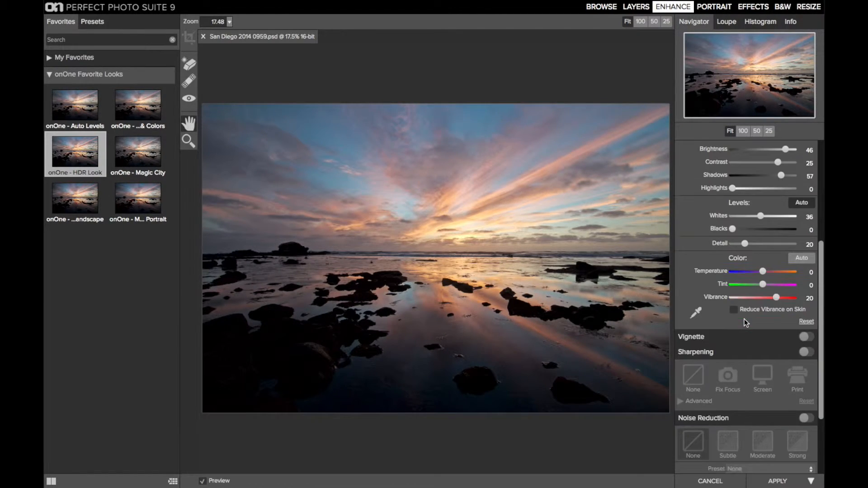
pyautogui.scroll(3, 745, 319)
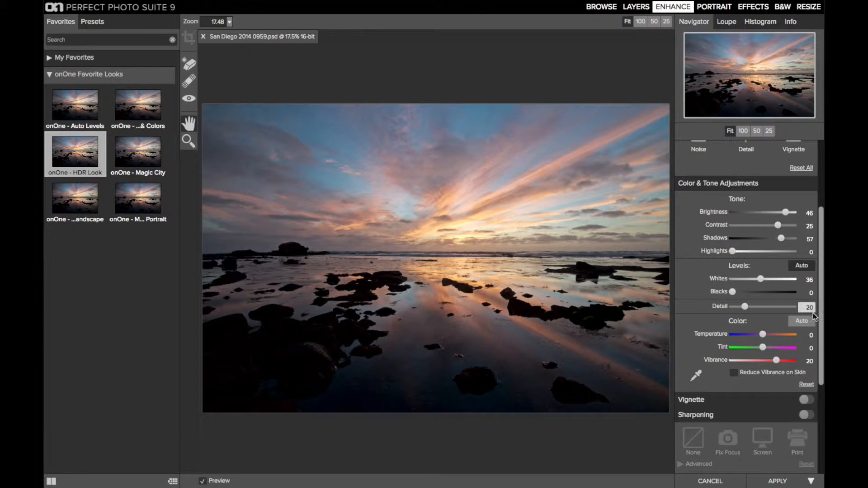
pyautogui.click(801, 322)
pyautogui.scroll(3, 713, 264)
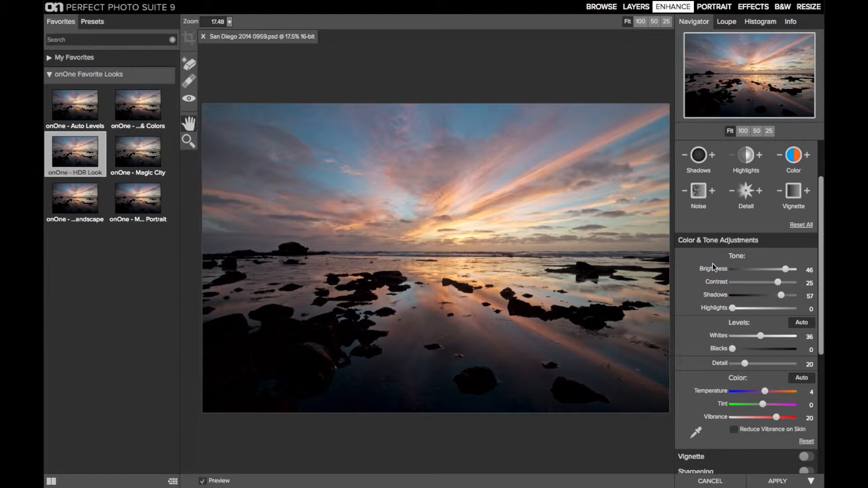
pyautogui.scroll(-4, 783, 245)
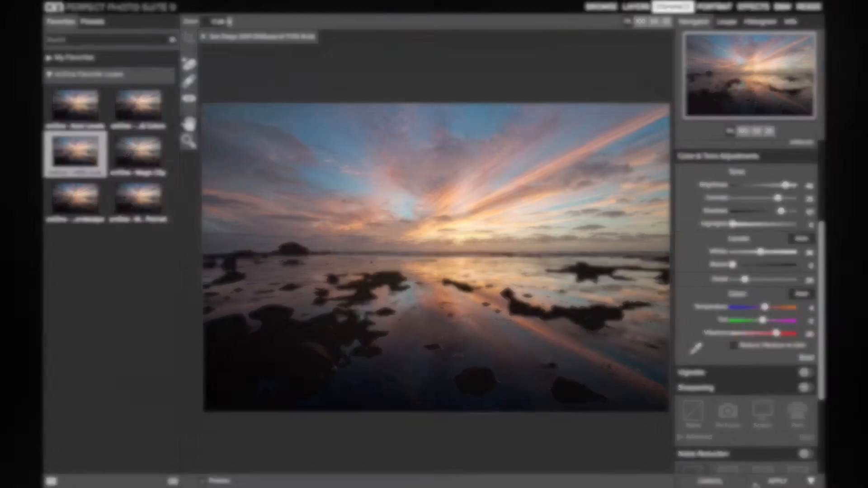
# Switch to Effects, apply the onOne - Vintage Sun preset from the favorite looks, and hide the preset browser
pyautogui.click(746, 7)
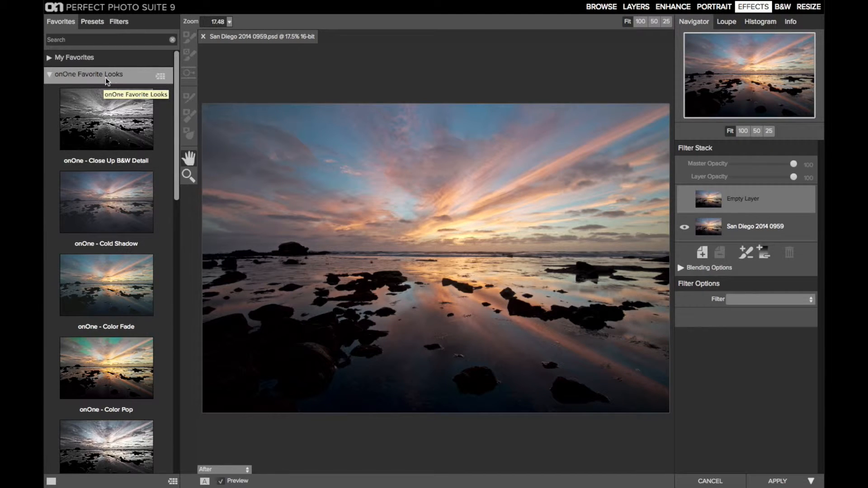
pyautogui.scroll(-10, 146, 232)
pyautogui.scroll(-6, 145, 232)
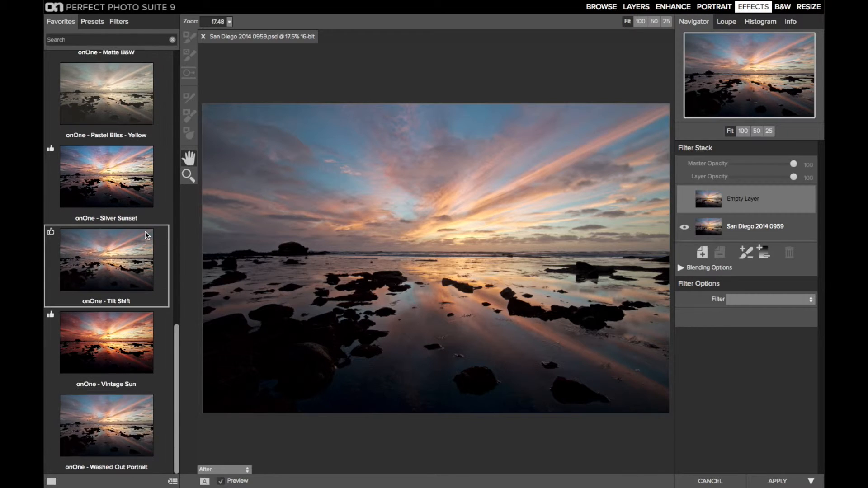
pyautogui.click(119, 357)
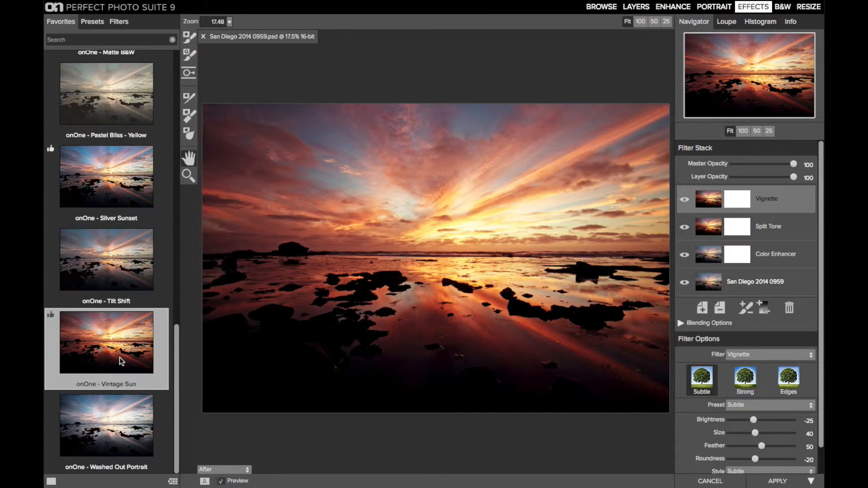
pyautogui.press('super+Left')
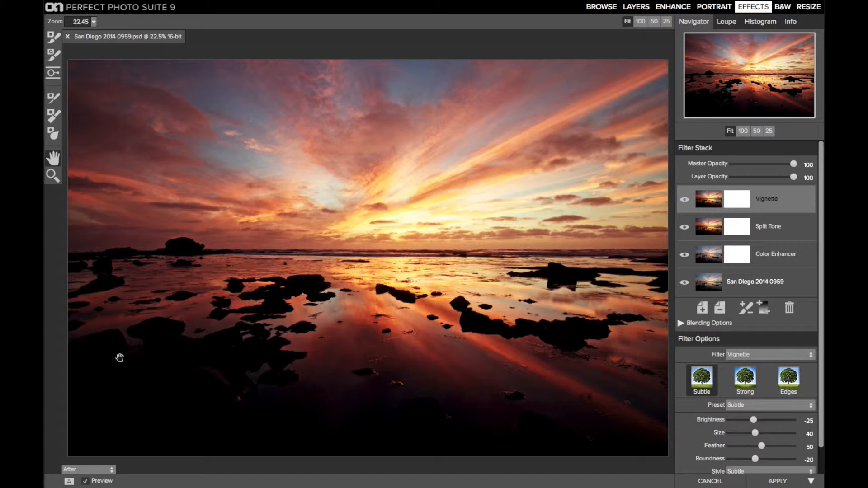
# Examine the filter stack from the base photo through Color Enhancer and Split Tone, toggling Split Tone's visibility to compare its effect
pyautogui.click(774, 280)
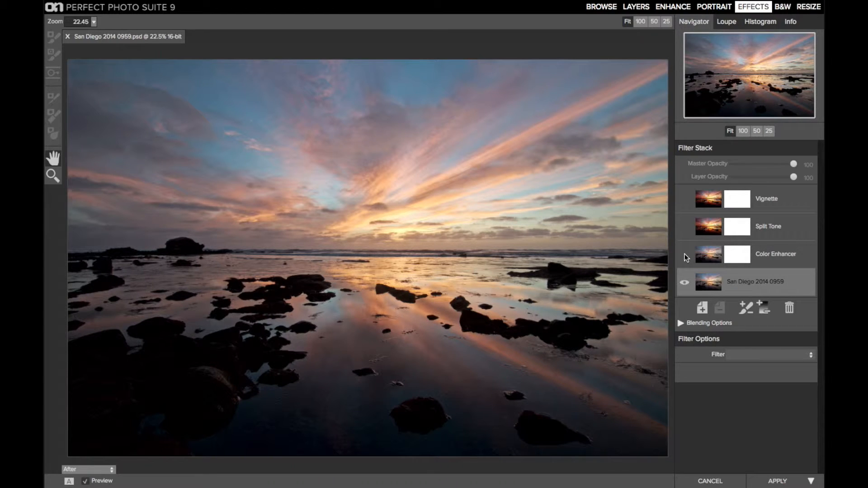
pyautogui.click(755, 257)
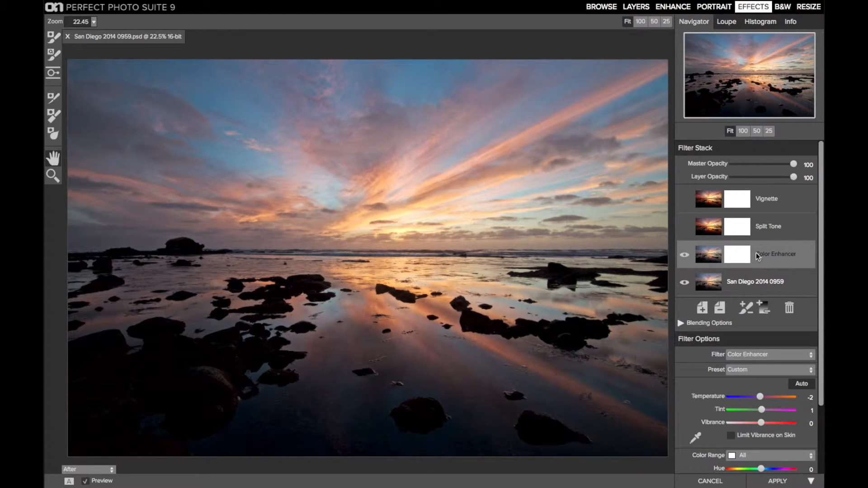
pyautogui.click(763, 229)
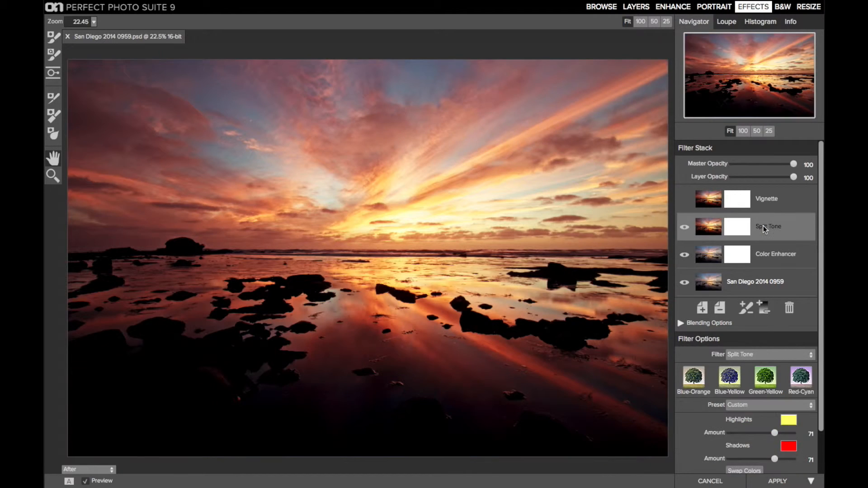
pyautogui.click(685, 226)
pyautogui.click(685, 227)
pyautogui.click(686, 227)
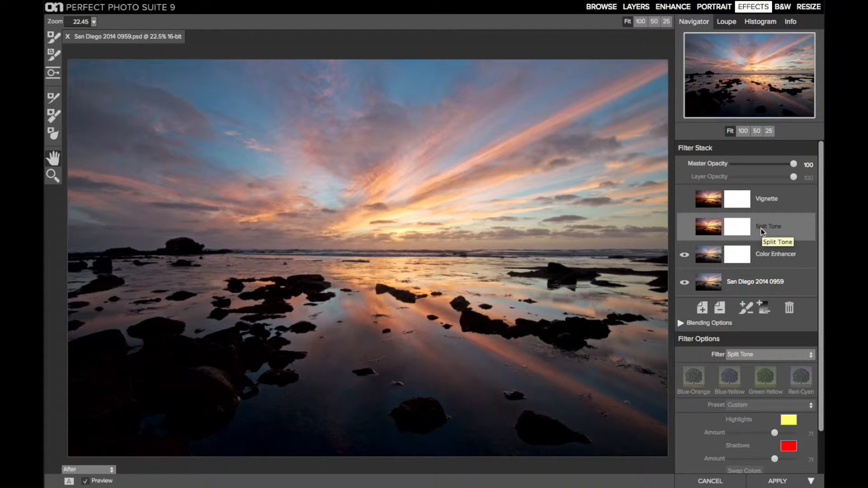
pyautogui.click(685, 226)
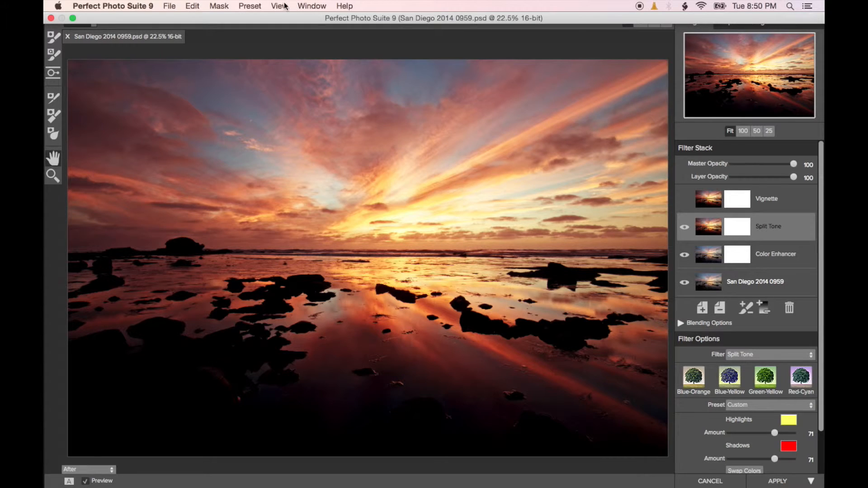
# Show a Left/Right comparison preview with the Before pane set to Previous Effect
pyautogui.click(281, 6)
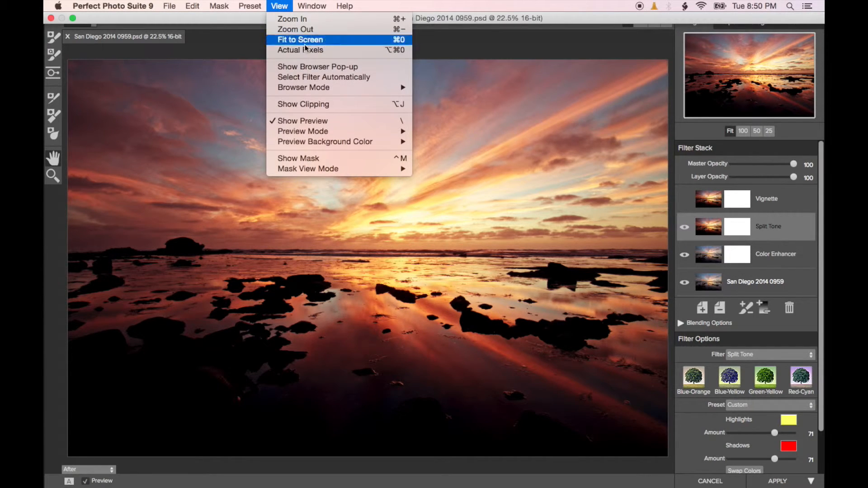
pyautogui.moveTo(324, 132)
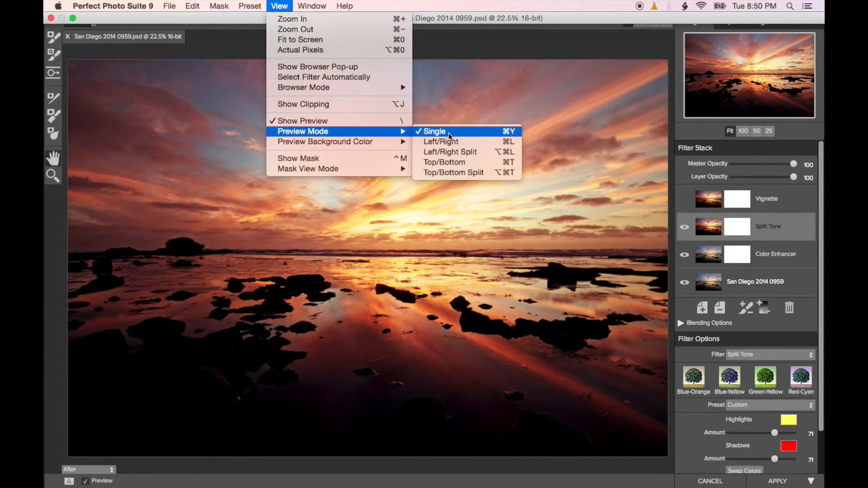
pyautogui.click(477, 142)
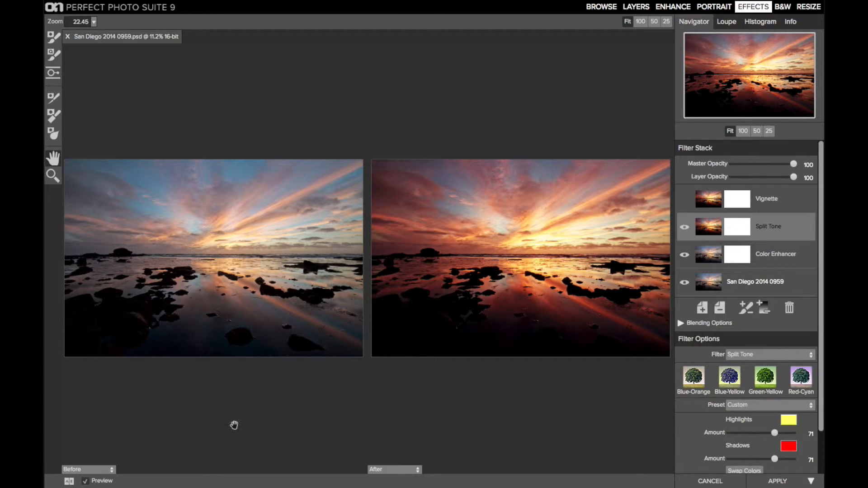
pyautogui.click(92, 471)
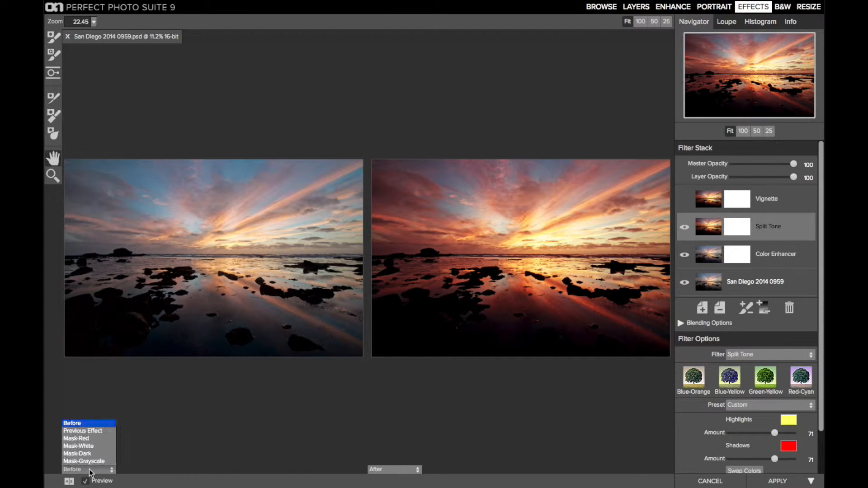
pyautogui.click(105, 434)
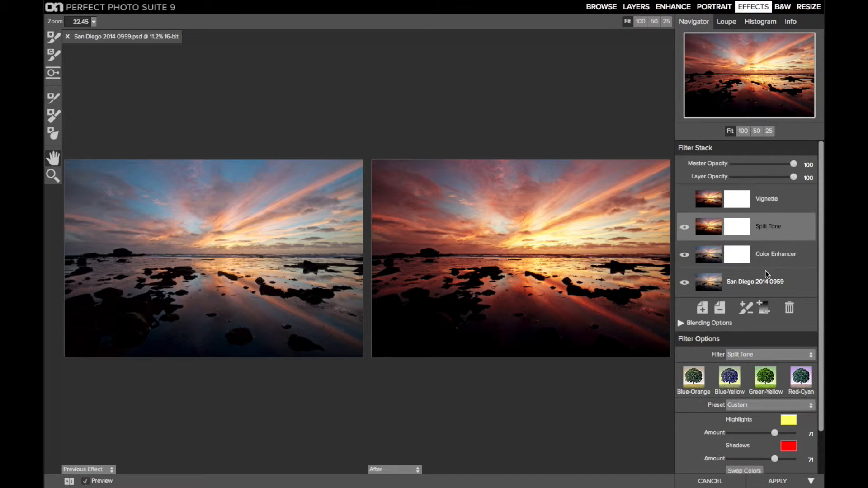
# Compare each layer with its previous effect, going from the base photo through Color Enhancer and Split Tone to Vignette
pyautogui.click(761, 283)
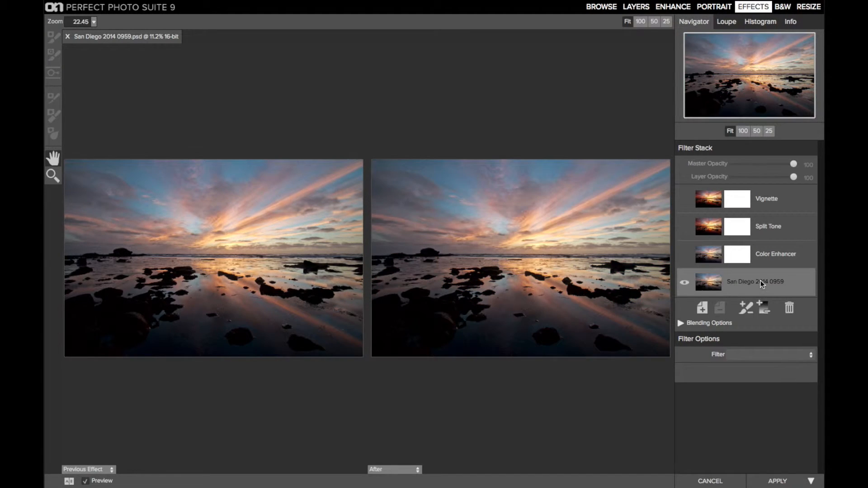
pyautogui.click(781, 255)
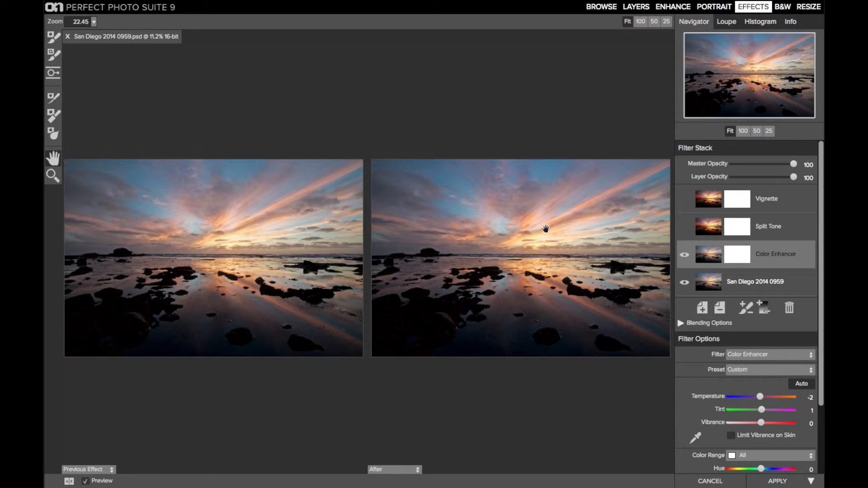
pyautogui.click(763, 230)
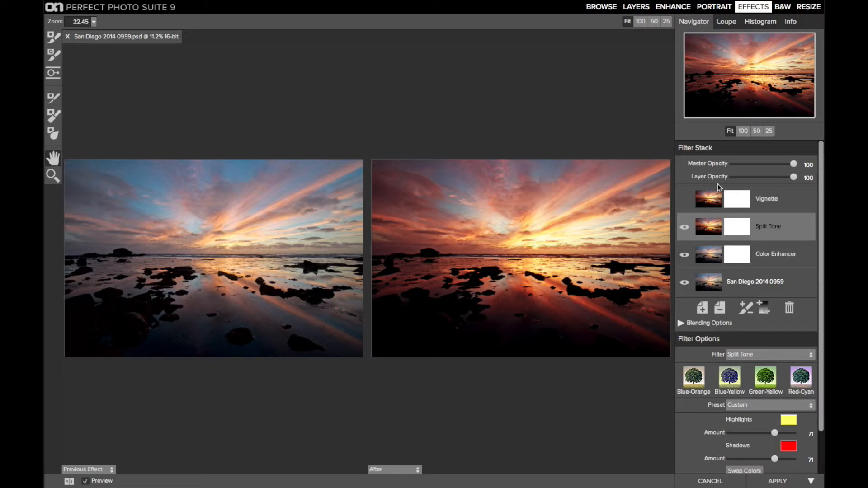
pyautogui.click(780, 201)
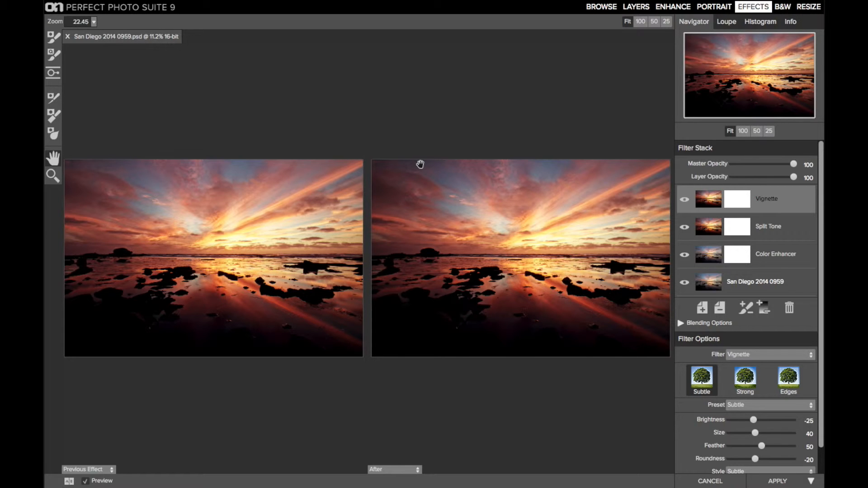
# Return to the single preview and review Color Enhancer, Split Tone and Vignette one after another
pyautogui.press('super+y')
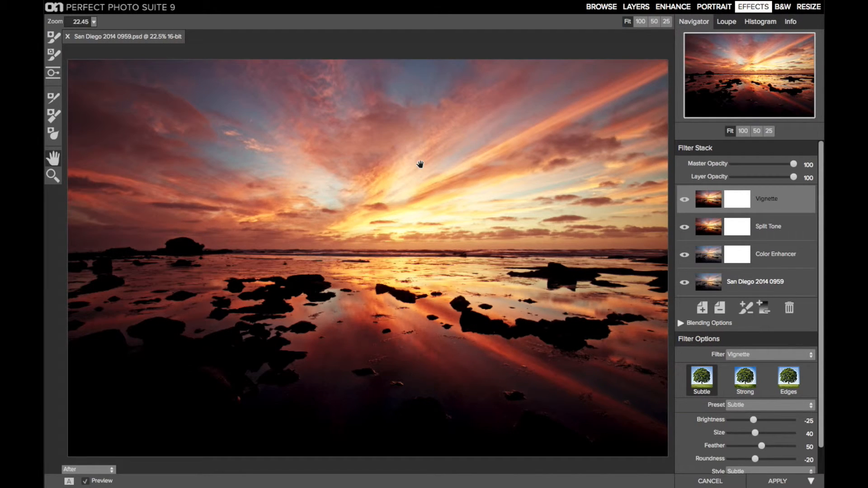
pyautogui.click(760, 254)
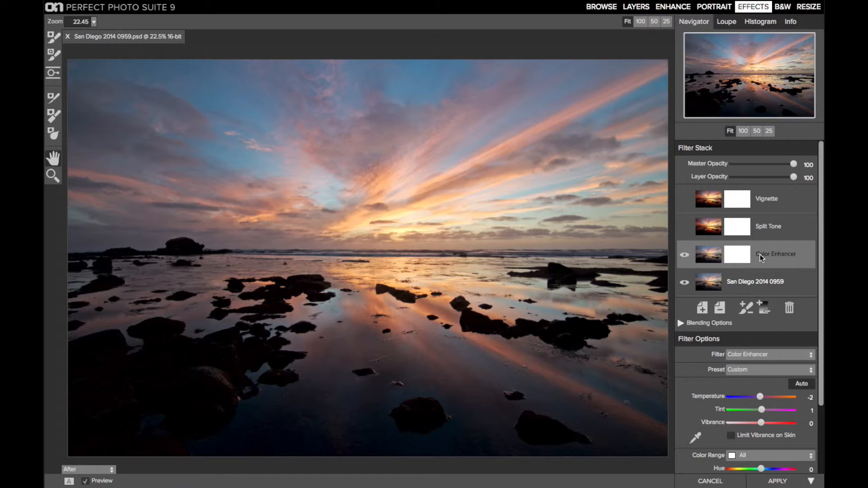
pyautogui.click(766, 230)
pyautogui.click(770, 199)
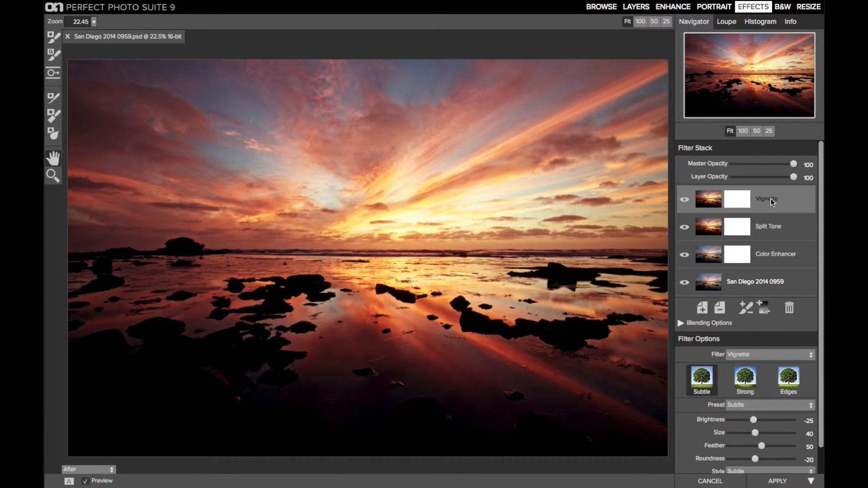
# Review the filter options of Split Tone, Color Enhancer and Vignette, including the color sliders and the highlight and shadow tints
pyautogui.click(773, 228)
pyautogui.click(774, 254)
pyautogui.scroll(-3, 774, 253)
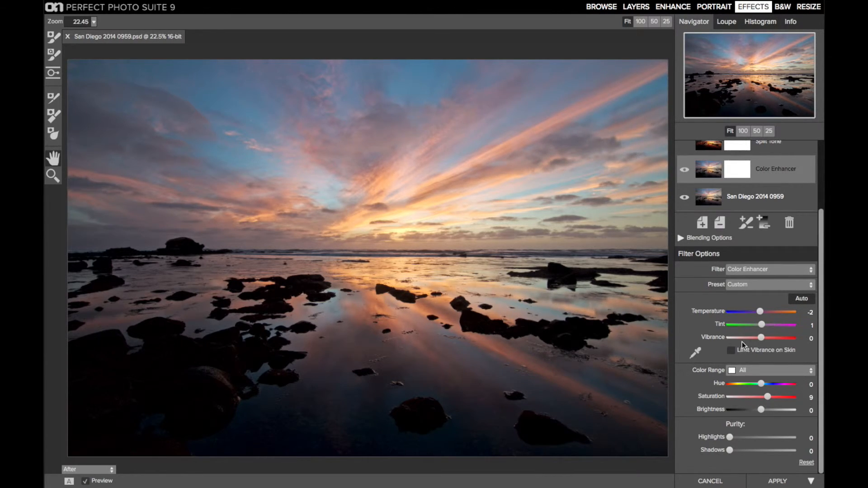
pyautogui.scroll(3, 742, 342)
pyautogui.click(768, 211)
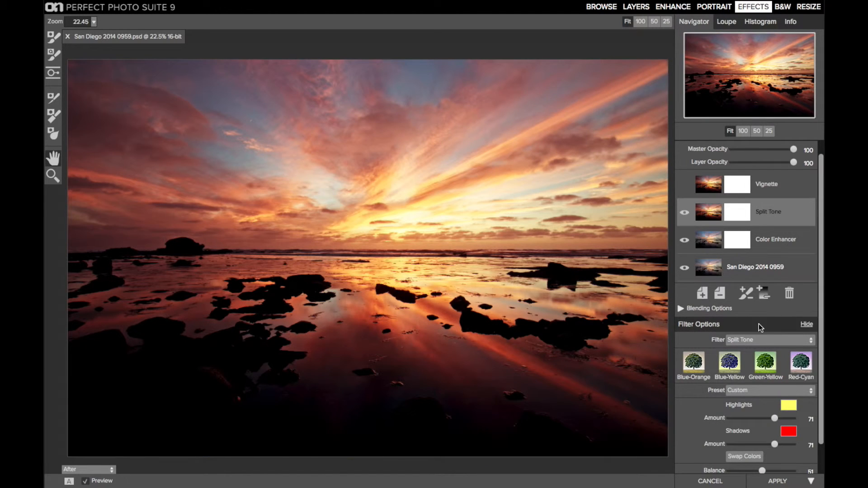
pyautogui.scroll(-2, 759, 324)
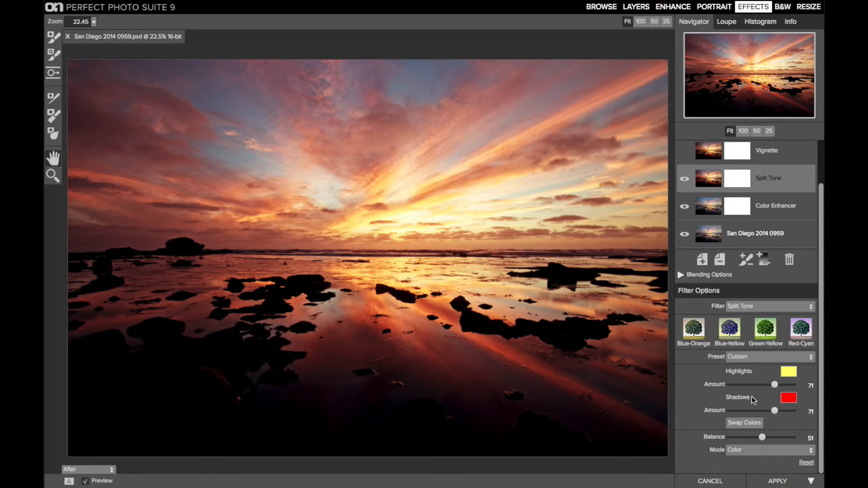
pyautogui.click(775, 155)
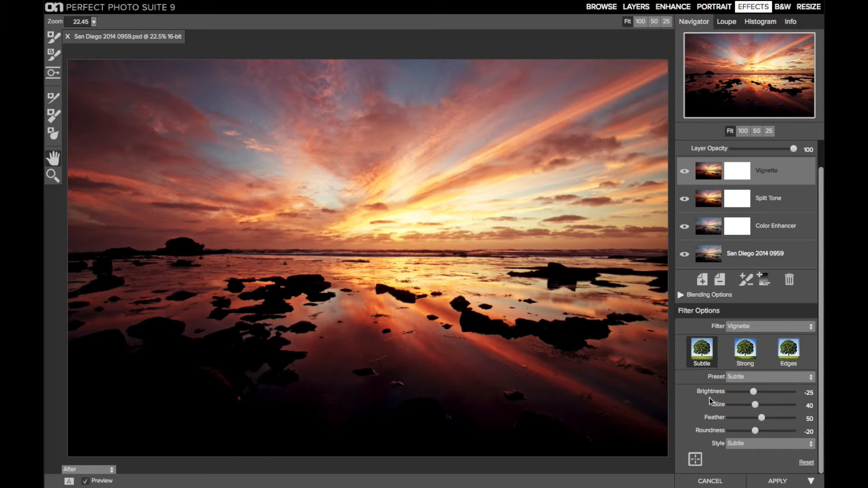
# Explore Split Tone's blending options, previewing other Apply To ranges and blending modes while keeping All and Soft Light
pyautogui.click(780, 201)
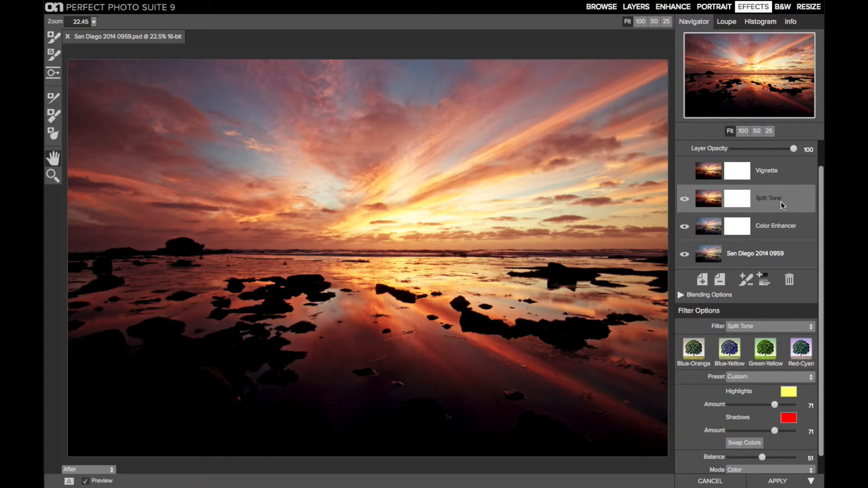
pyautogui.click(680, 295)
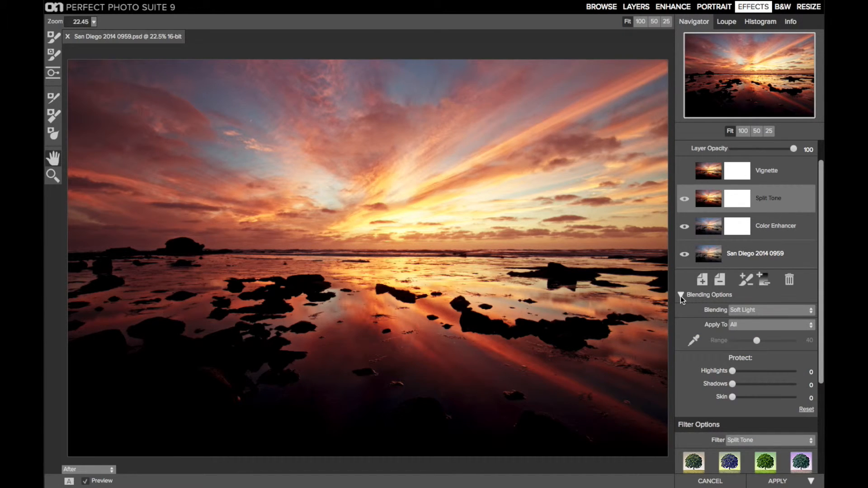
pyautogui.click(731, 325)
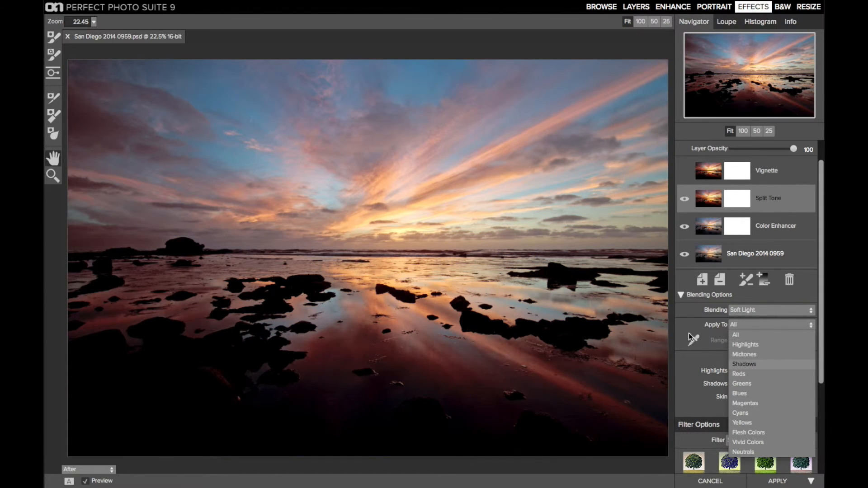
pyautogui.click(741, 335)
pyautogui.click(747, 312)
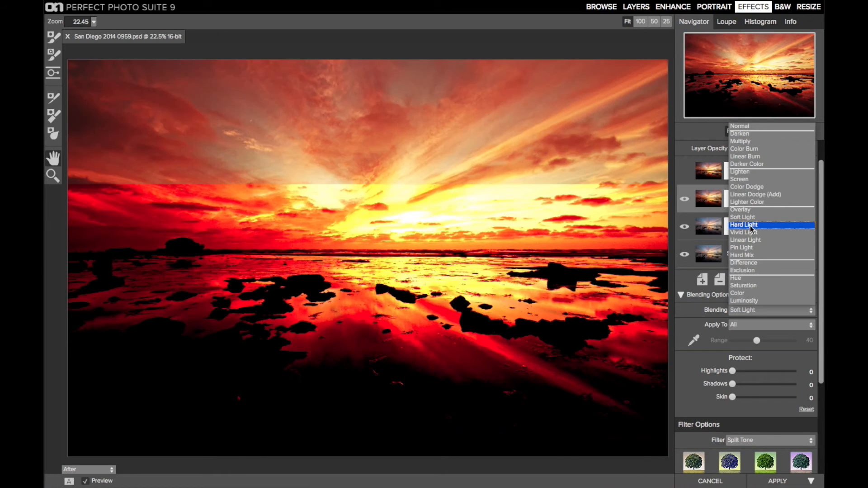
pyautogui.click(750, 219)
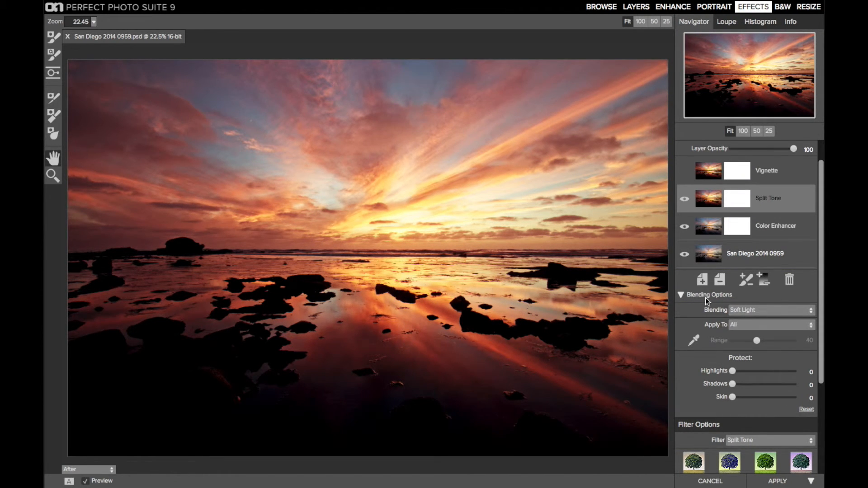
# Lower the Split Tone layer's opacity to 63 and collapse its blending options
pyautogui.scroll(2, 705, 297)
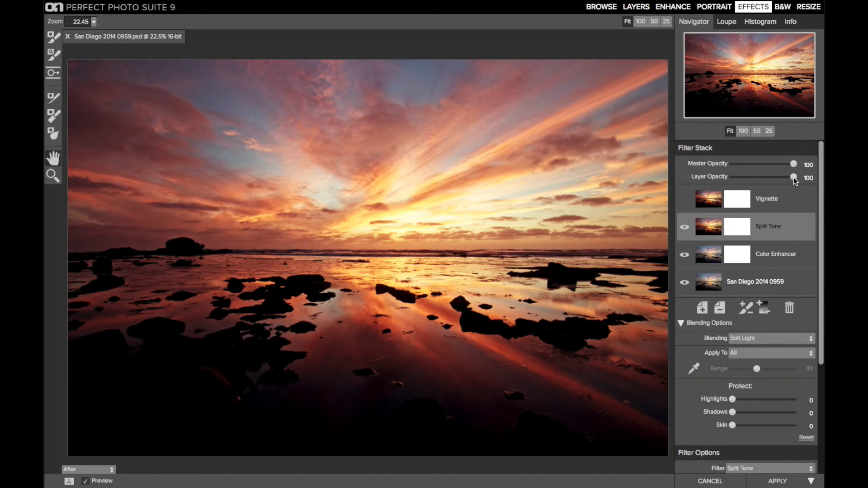
pyautogui.moveTo(780, 178); pyautogui.dragTo(769, 177)
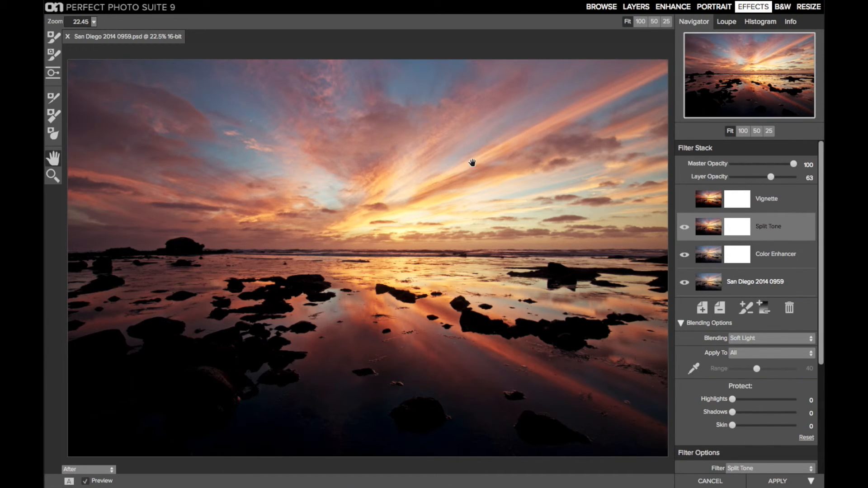
pyautogui.click(680, 323)
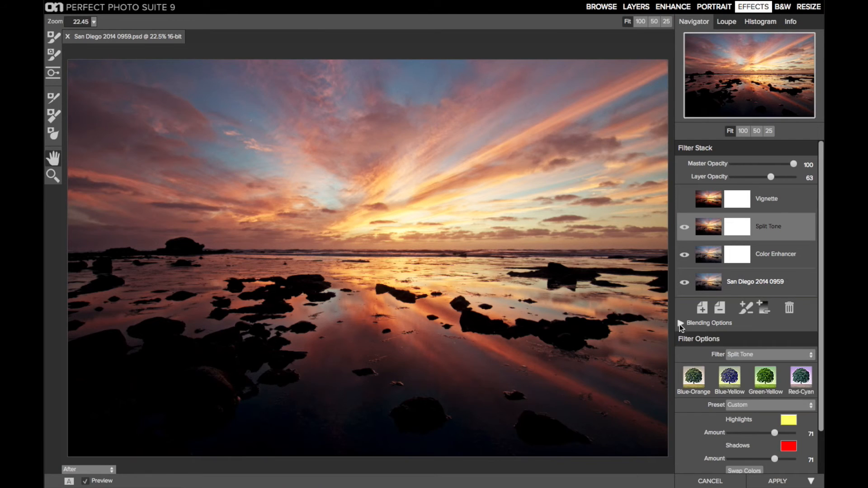
# Add a new Color Enhancer filter directly above Split Tone in the filter stack
pyautogui.click(701, 313)
pyautogui.click(737, 382)
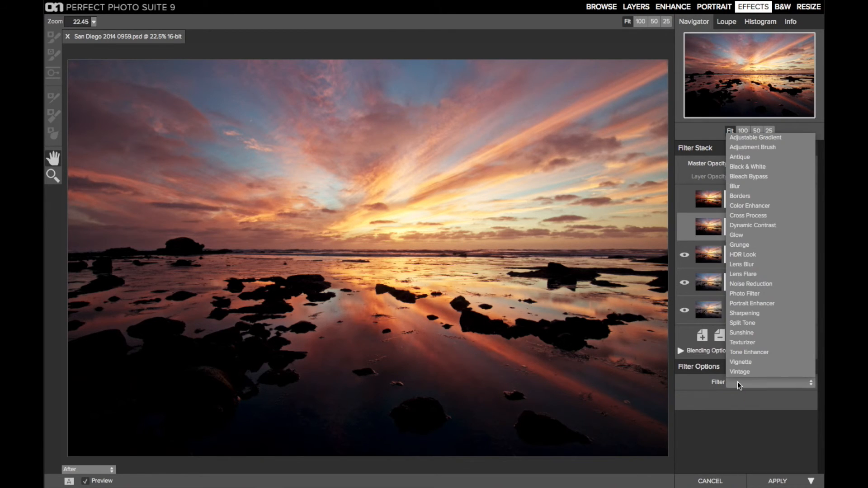
pyautogui.click(798, 208)
# In the new Color Enhancer, raise the Blue range's saturation and set the Aqua range's hue to 16 and saturation to 20
pyautogui.scroll(-5, 767, 336)
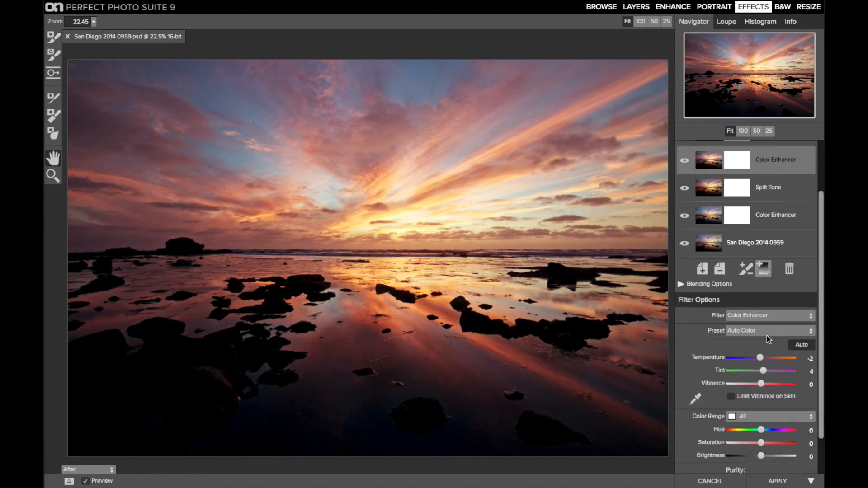
pyautogui.click(762, 370)
pyautogui.click(758, 439)
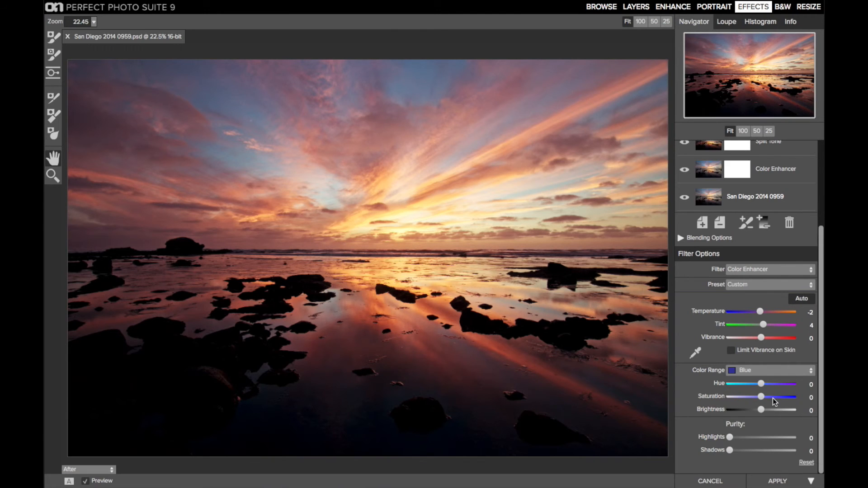
pyautogui.click(772, 397)
pyautogui.click(738, 369)
pyautogui.click(748, 429)
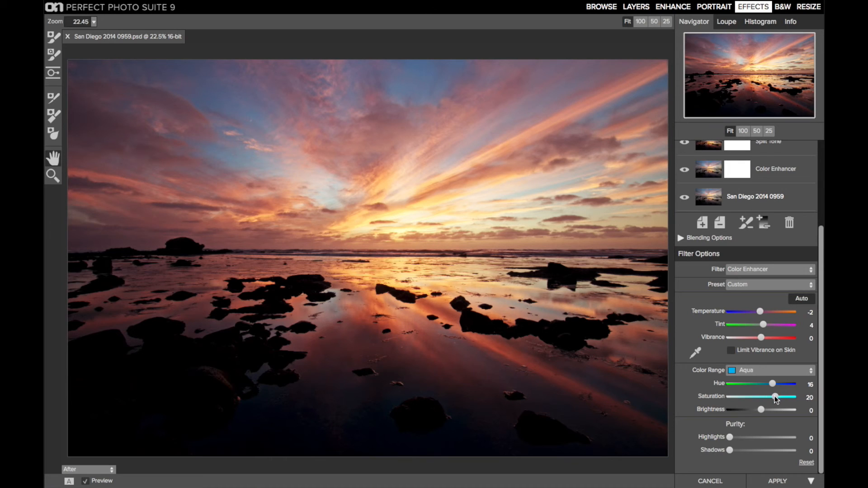
# Compare the photo with the new Color Enhancer hidden and shown, and view the full stack with Vignette selected
pyautogui.scroll(5, 772, 347)
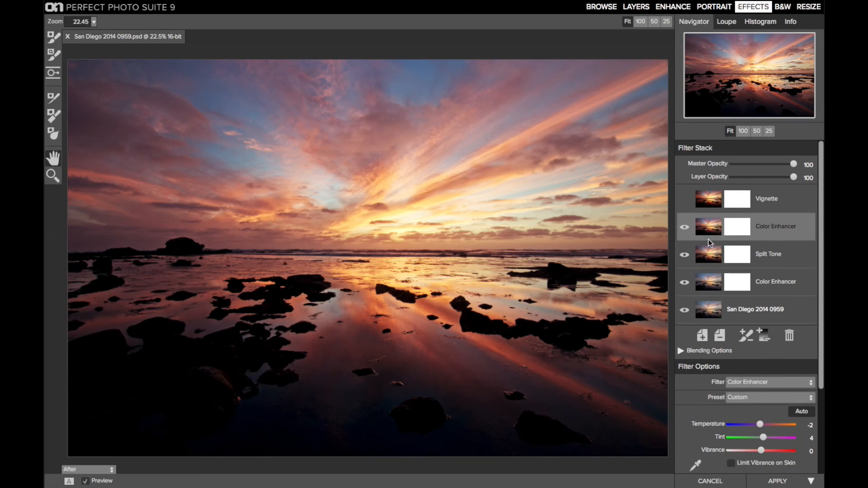
pyautogui.click(683, 227)
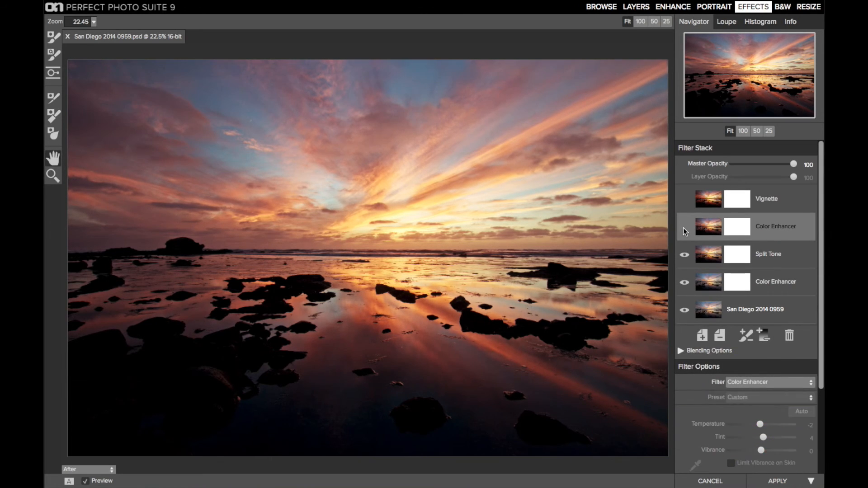
pyautogui.click(683, 227)
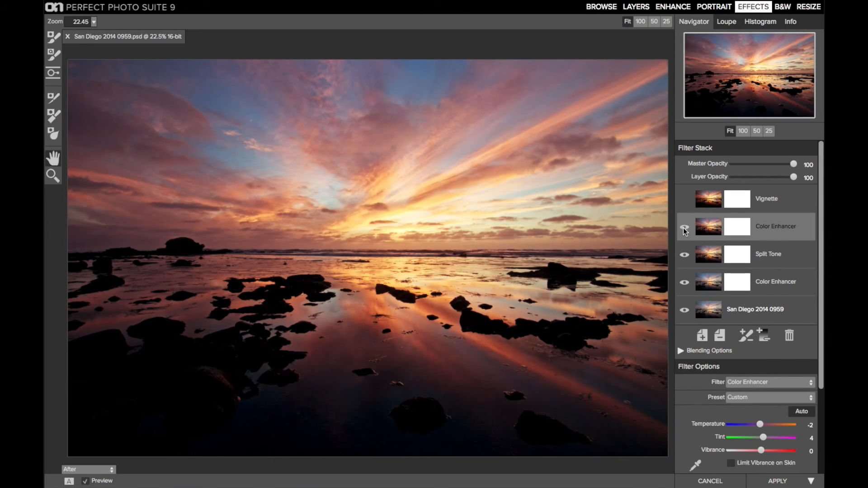
pyautogui.click(765, 201)
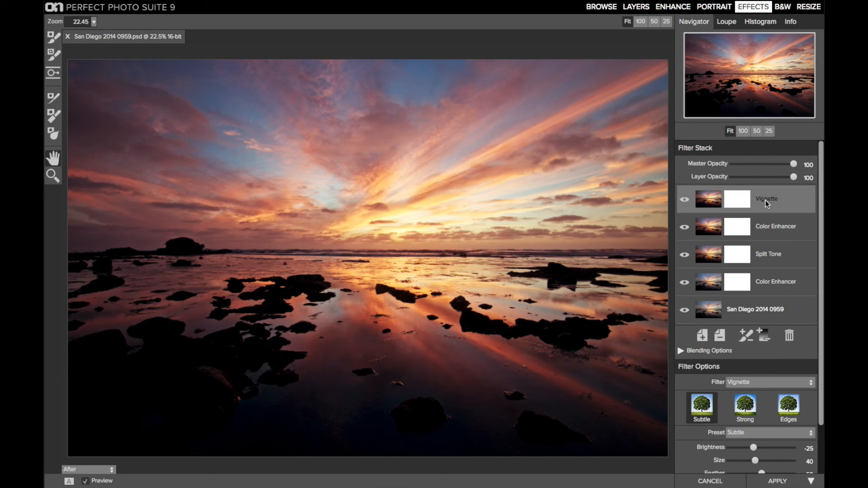